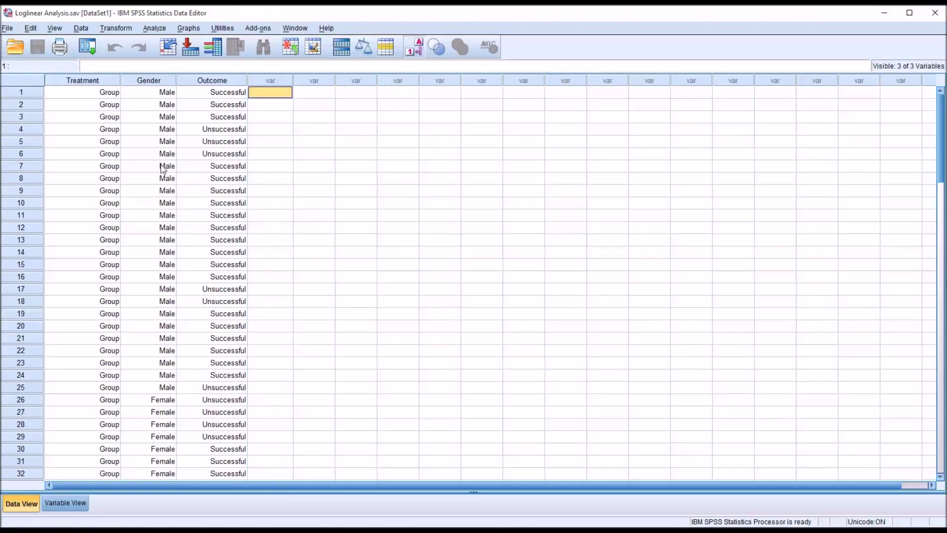
# Select the Treatment, Gender and Outcome columns in the data view, then clear the selection
pyautogui.click(98, 83)
pyautogui.click(148, 83)
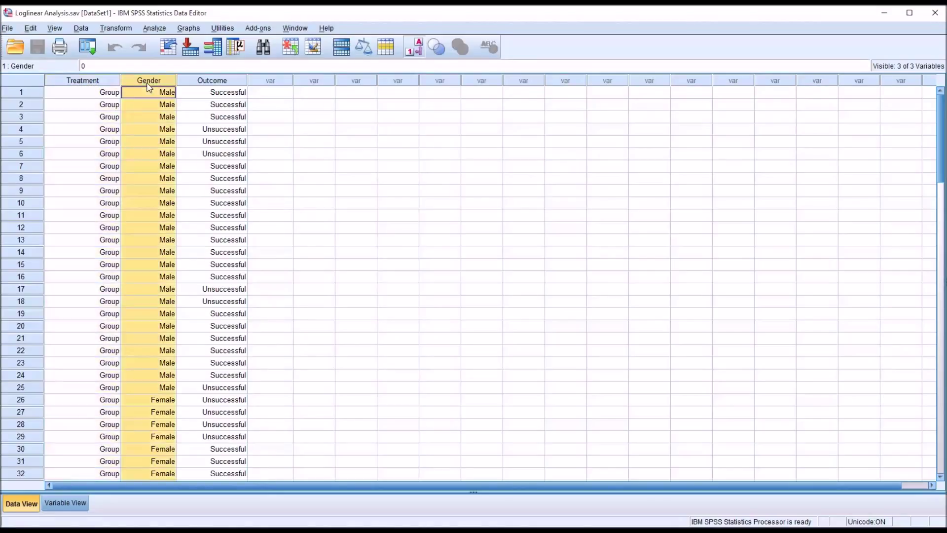
pyautogui.click(193, 83)
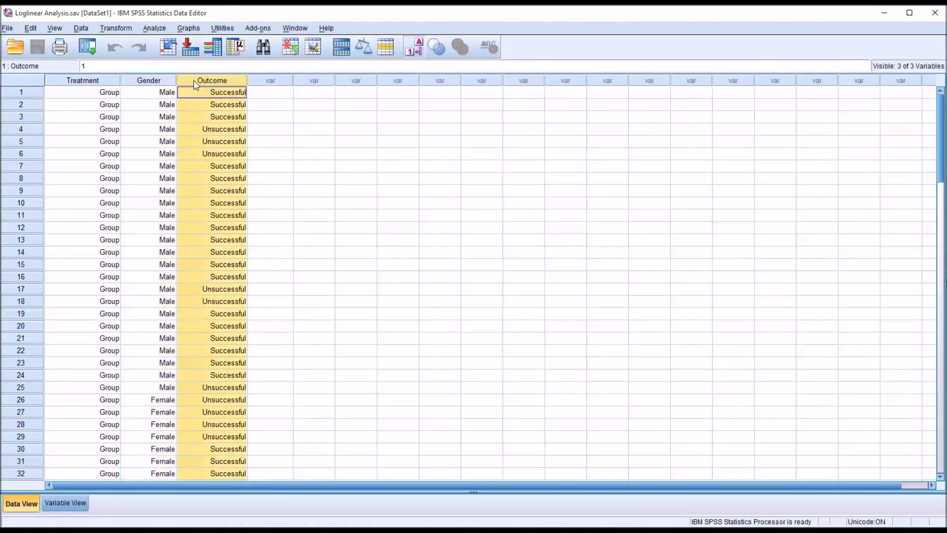
pyautogui.click(70, 91)
pyautogui.click(162, 81)
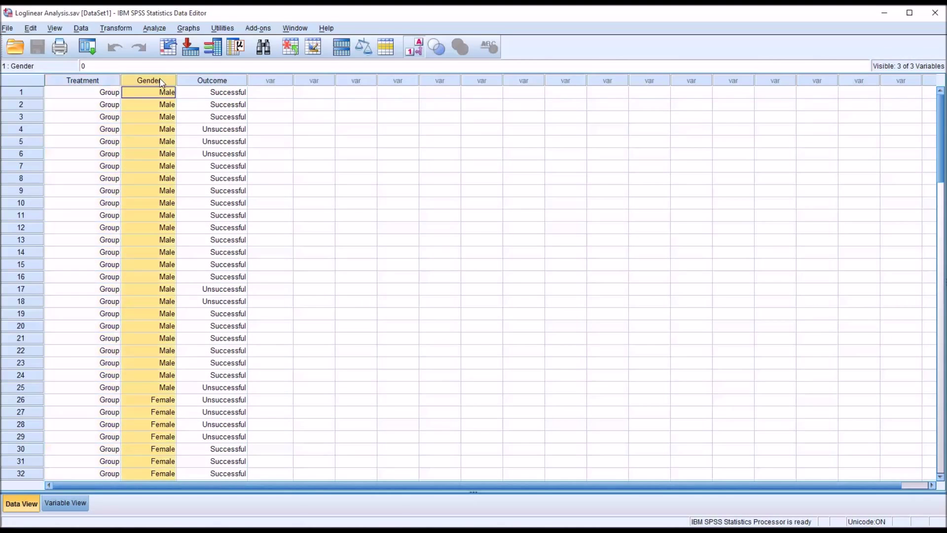
pyautogui.click(204, 82)
pyautogui.click(108, 85)
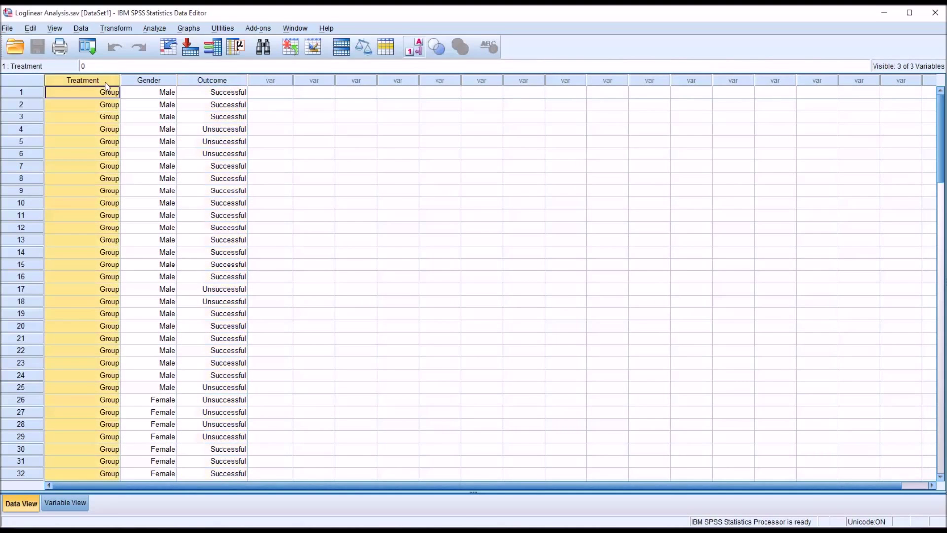
pyautogui.click(158, 85)
pyautogui.click(196, 84)
pyautogui.click(102, 88)
pyautogui.moveTo(942, 118)
pyautogui.mouseDown()
pyautogui.moveTo(944, 202)
pyautogui.moveTo(935, 114)
pyautogui.mouseUp()
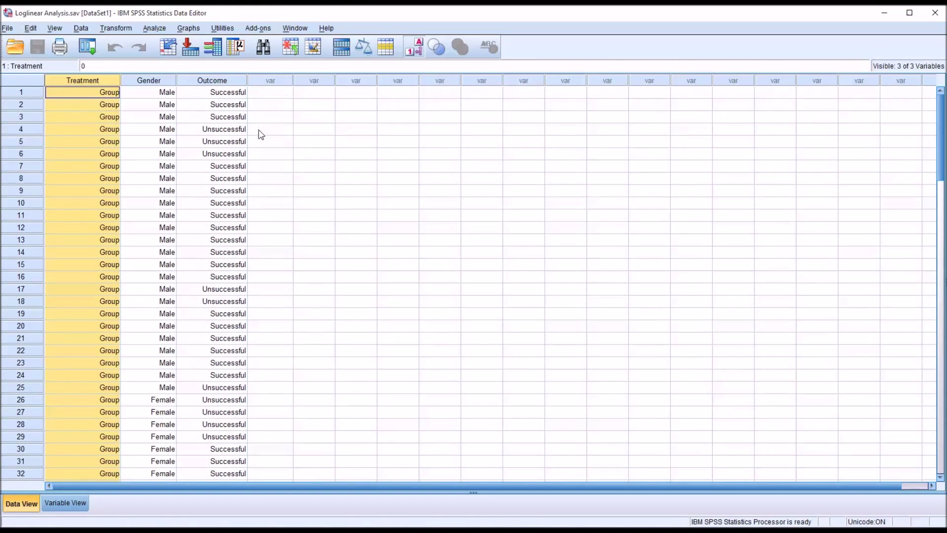
pyautogui.click(258, 95)
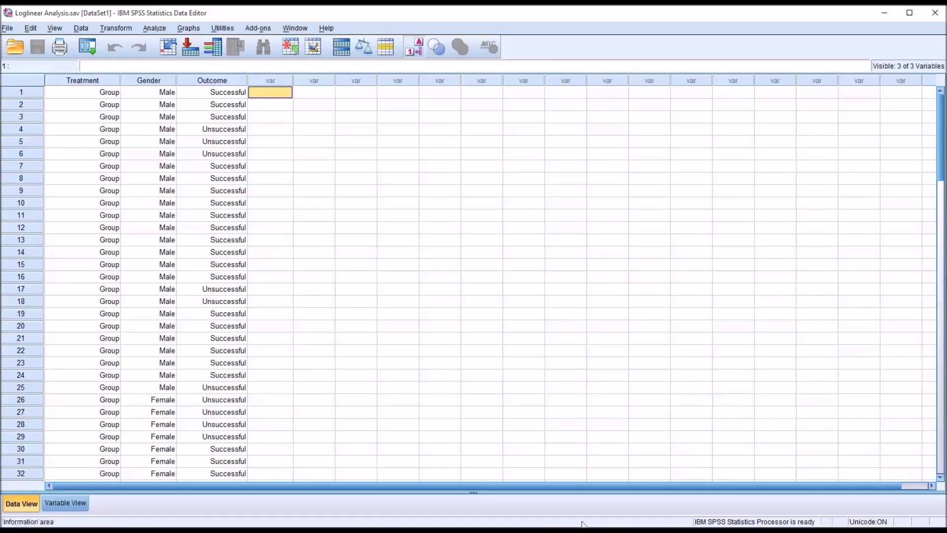
# Reselect the three variable columns and browse the Outcome values in rows 1, 2 and 4
pyautogui.click(91, 79)
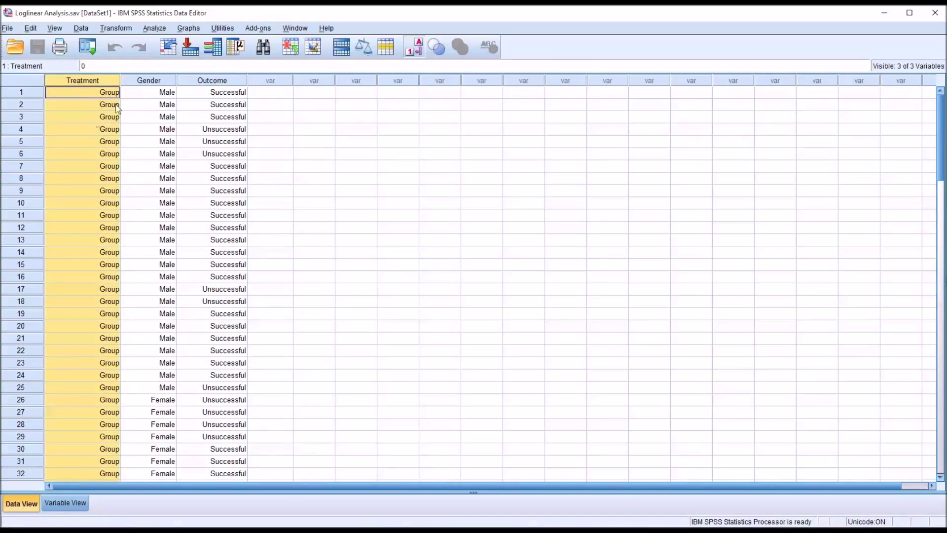
pyautogui.click(139, 81)
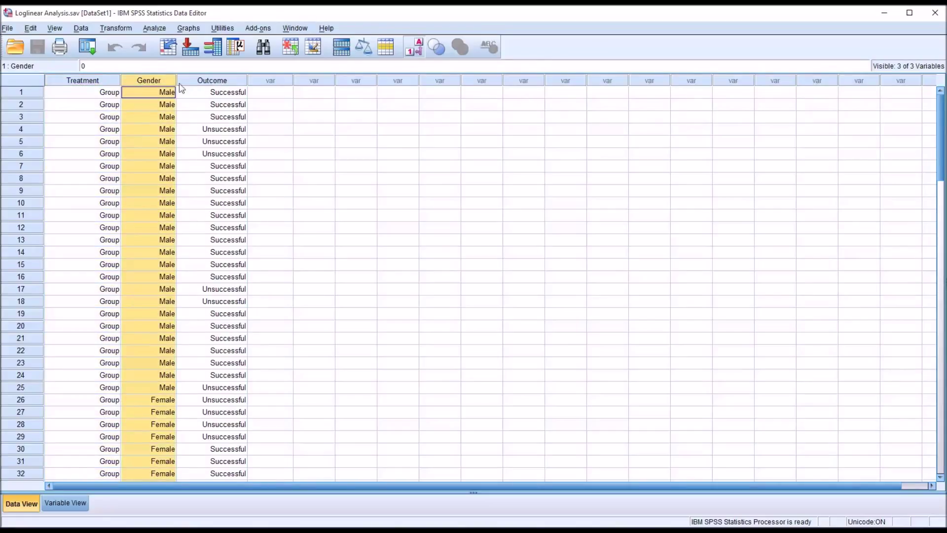
pyautogui.click(196, 81)
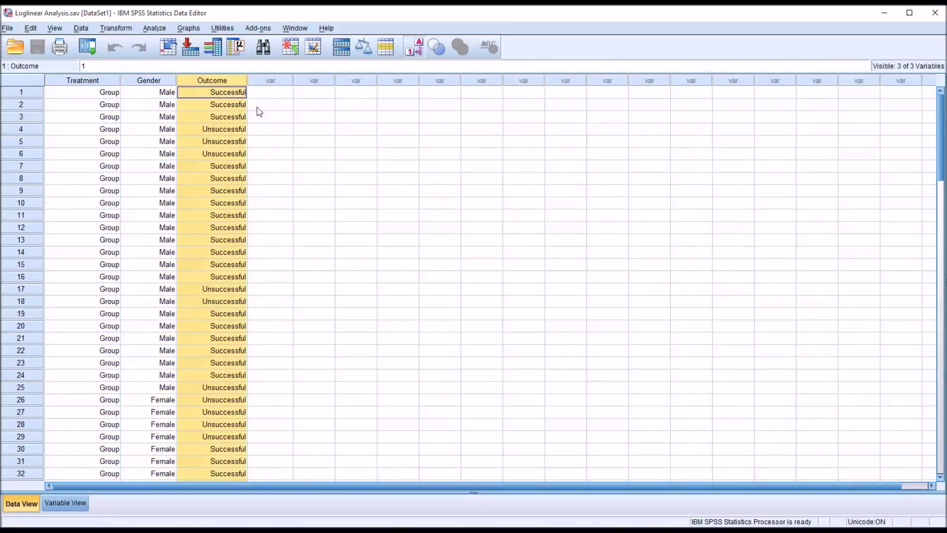
pyautogui.doubleClick(228, 93)
pyautogui.click(230, 106)
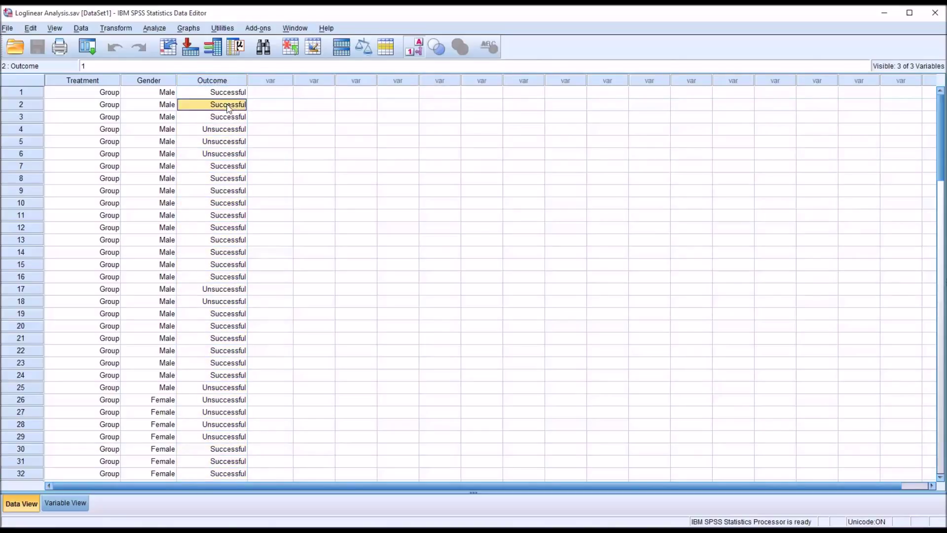
pyautogui.click(230, 126)
pyautogui.click(240, 94)
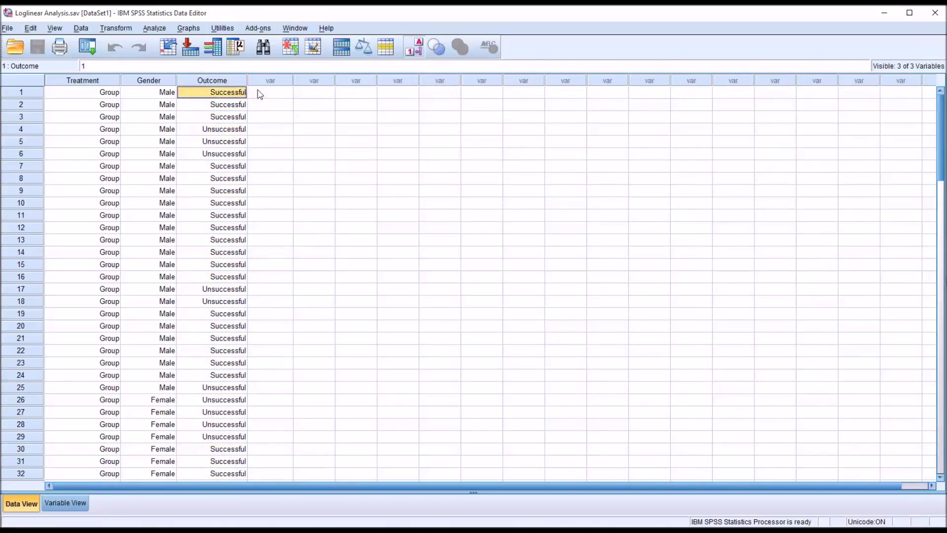
pyautogui.click(260, 93)
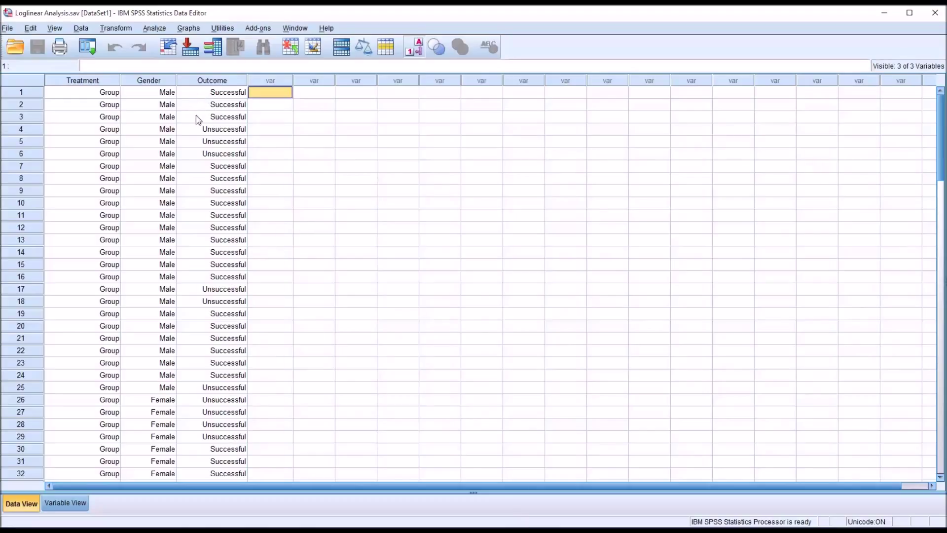
# Recheck the Outcome column's values, including row 4's Unsuccessful outcome
pyautogui.click(211, 81)
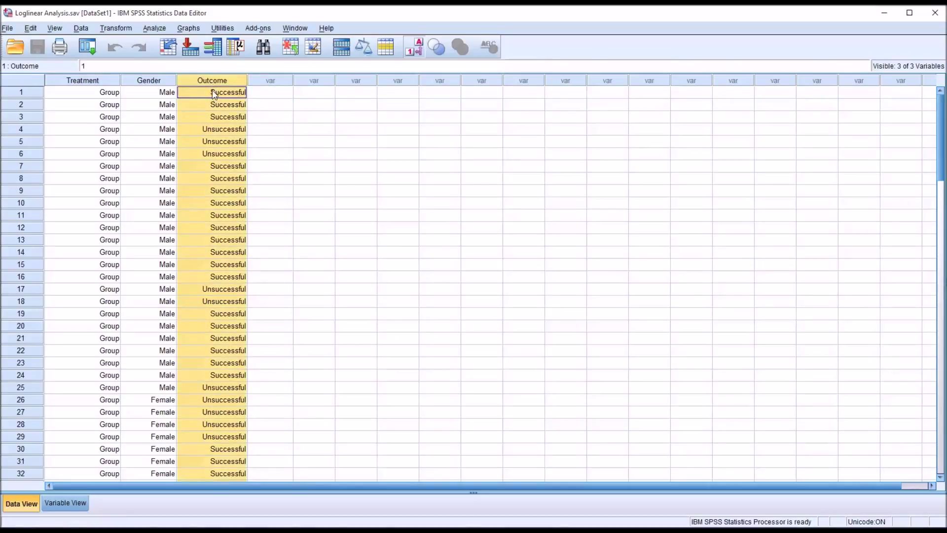
pyautogui.doubleClick(215, 93)
pyautogui.click(216, 106)
pyautogui.click(218, 130)
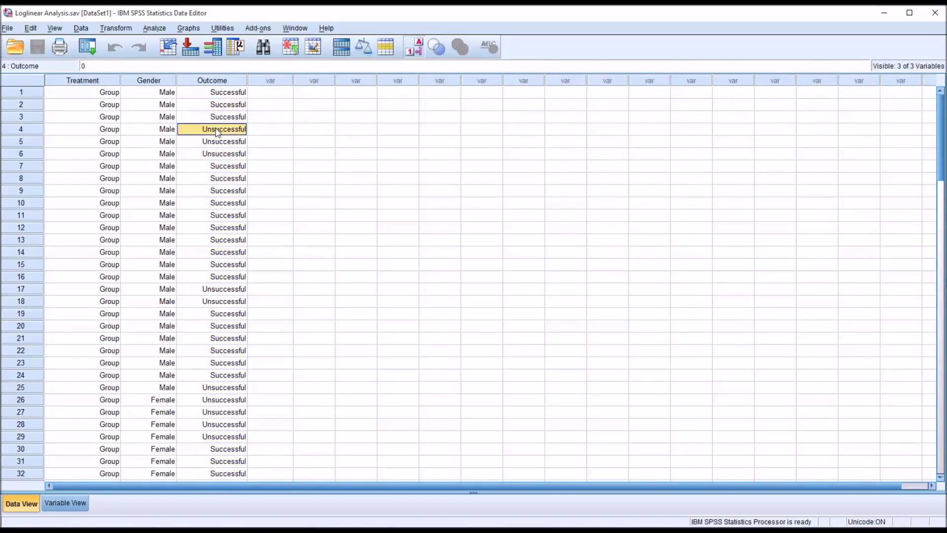
pyautogui.click(251, 92)
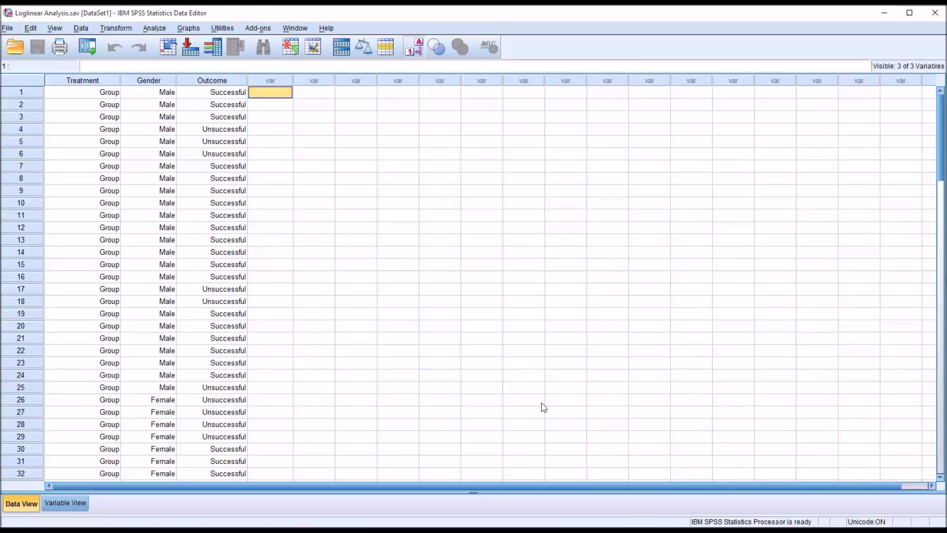
# In Analyze > Loglinear > Model Selection, move Treatment, Gender and Outcome into Factor(s)
pyautogui.click(154, 29)
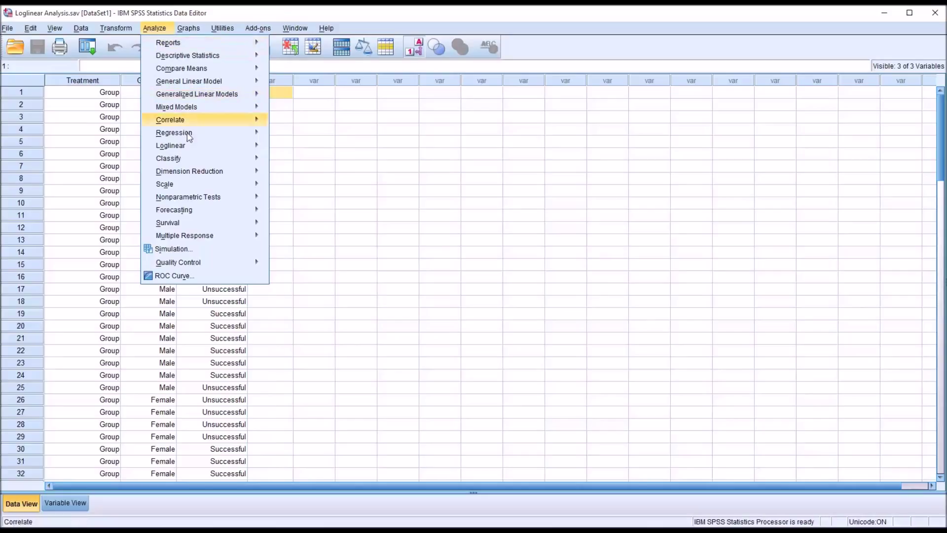
pyautogui.moveTo(187, 147)
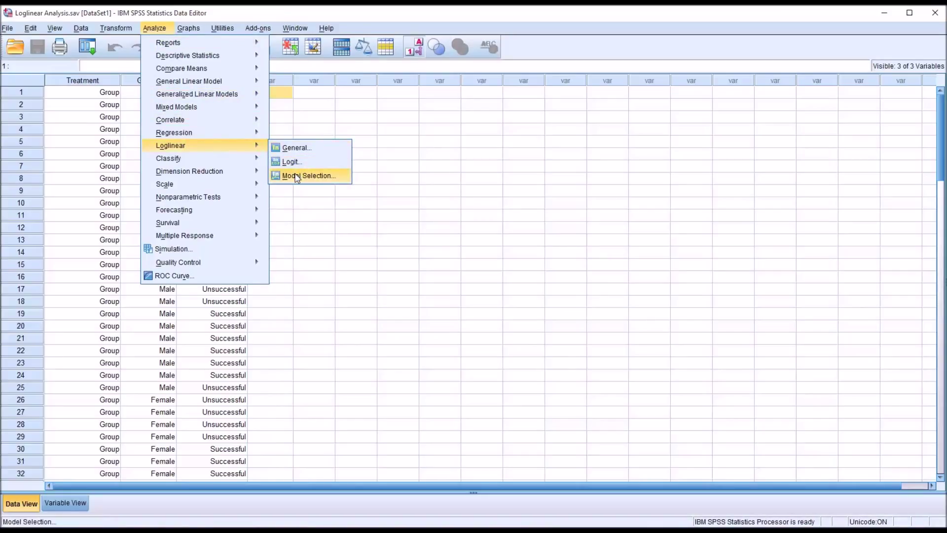
pyautogui.click(298, 177)
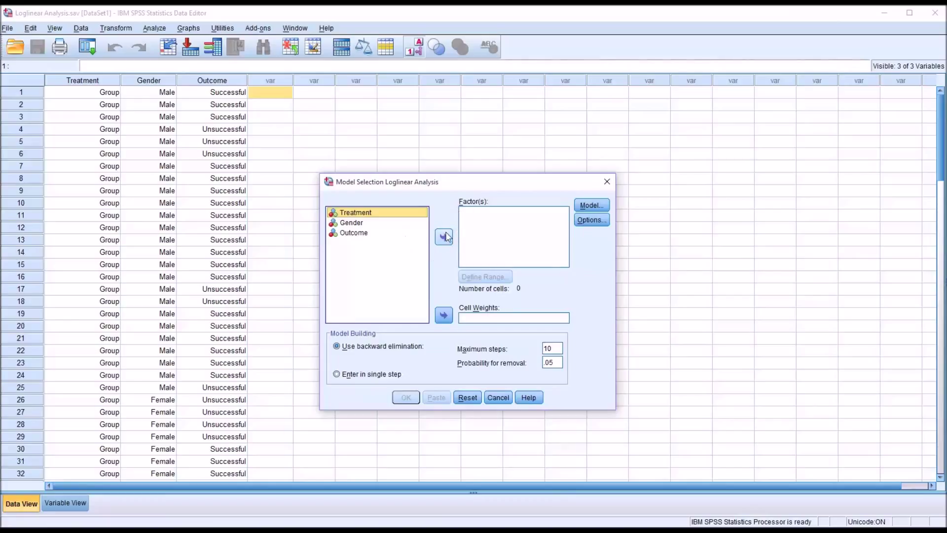
pyautogui.keyDown('ctrl'); pyautogui.click(376, 222); pyautogui.keyUp('ctrl')
pyautogui.keyDown('shift'); pyautogui.click(358, 233); pyautogui.keyUp('shift')
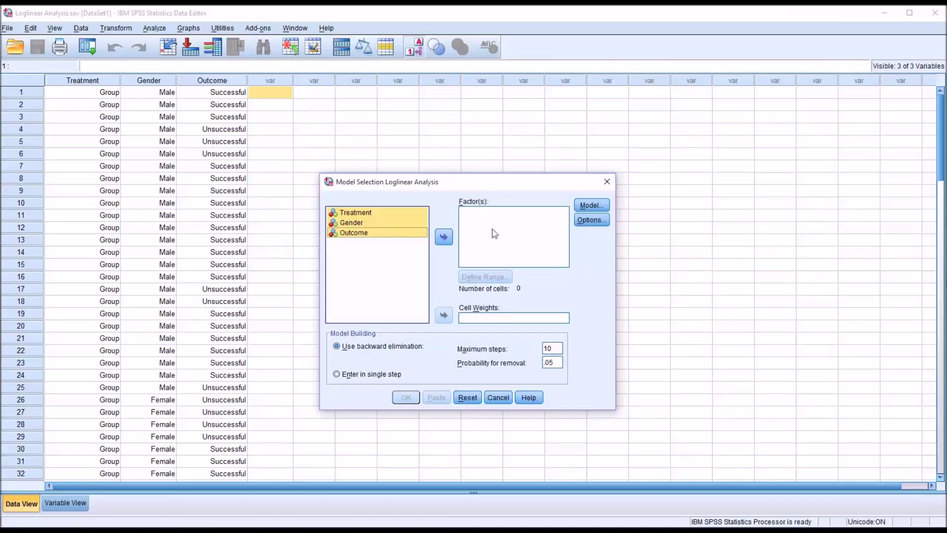
pyautogui.click(444, 238)
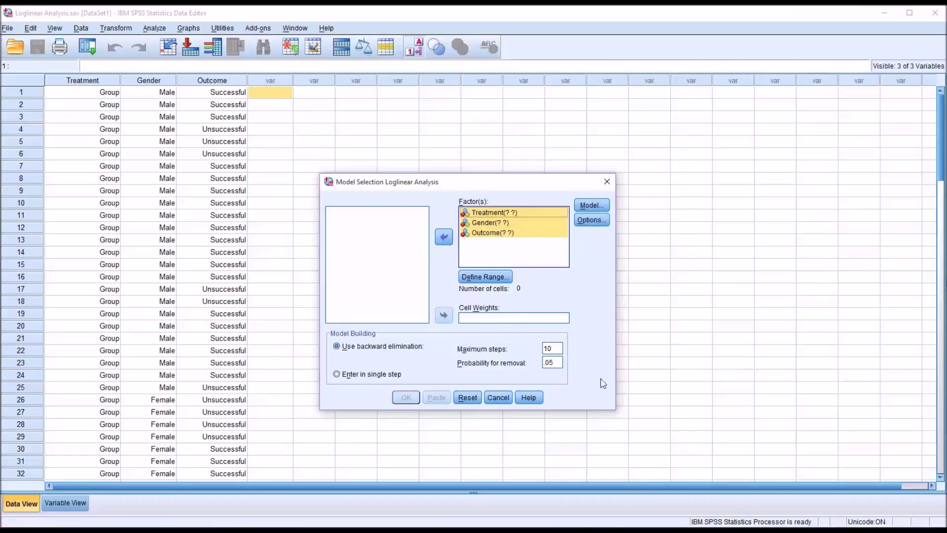
# Define a factor range of Minimum 0 and Maximum 1 for all three factors
pyautogui.click(501, 277)
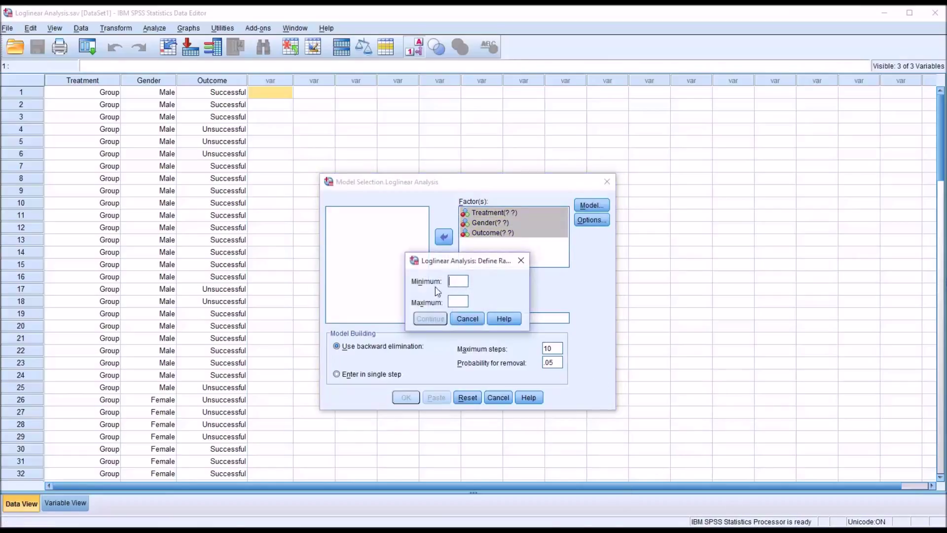
pyautogui.write('0')
pyautogui.click(457, 301)
pyautogui.write('1')
pyautogui.click(431, 318)
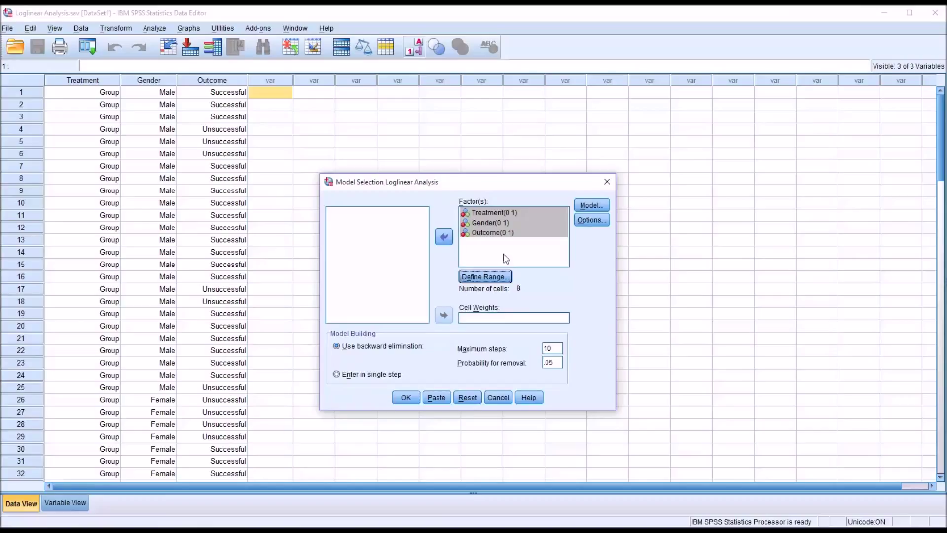
# Review the Treatment factor's 0–1 range and cancel without changes
pyautogui.click(495, 225)
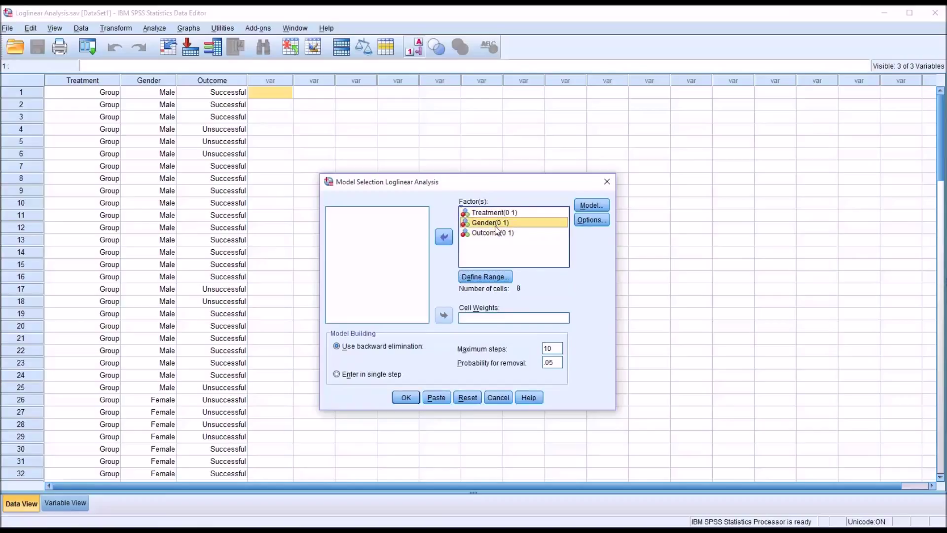
pyautogui.click(495, 233)
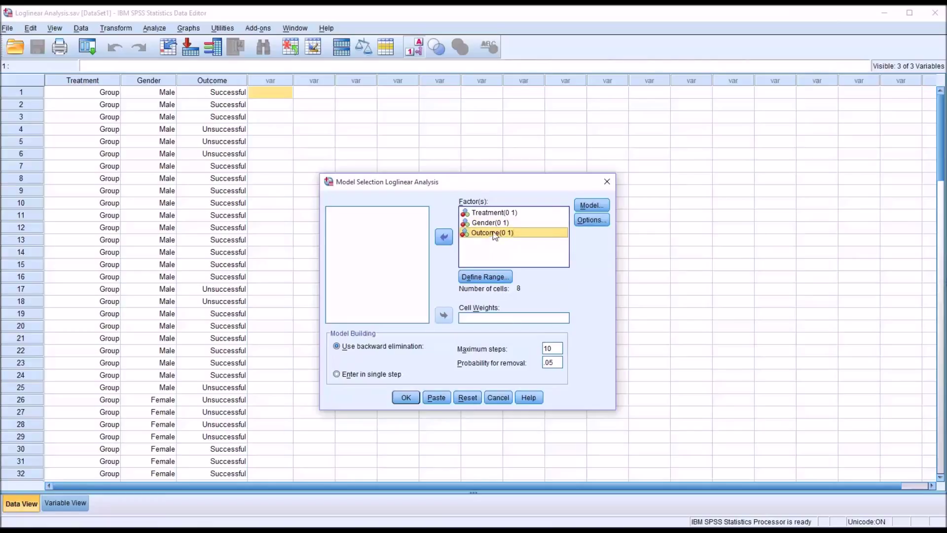
pyautogui.click(492, 224)
pyautogui.click(489, 214)
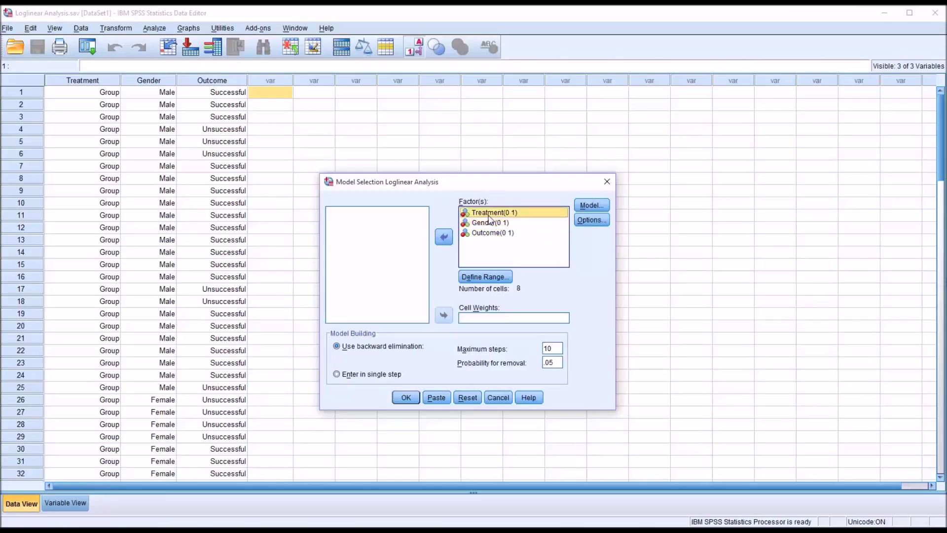
pyautogui.click(485, 277)
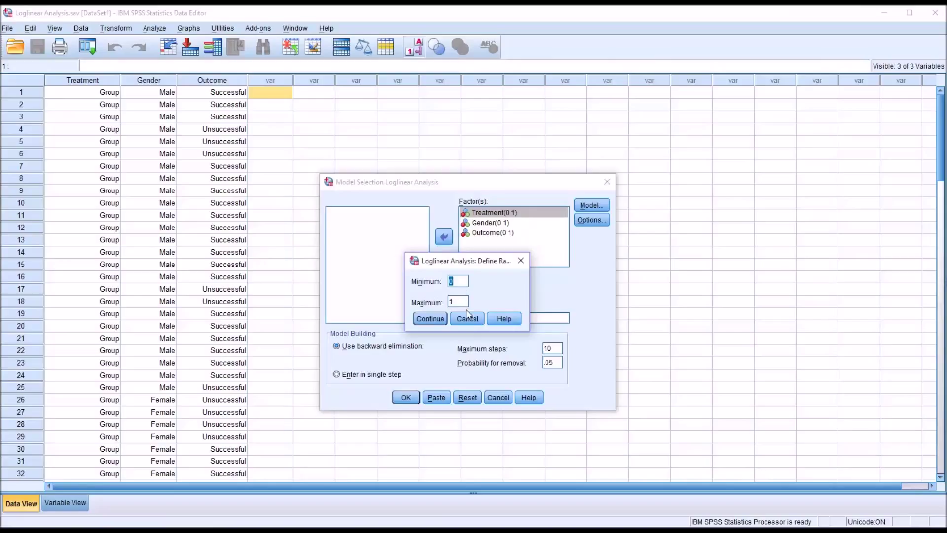
pyautogui.click(468, 317)
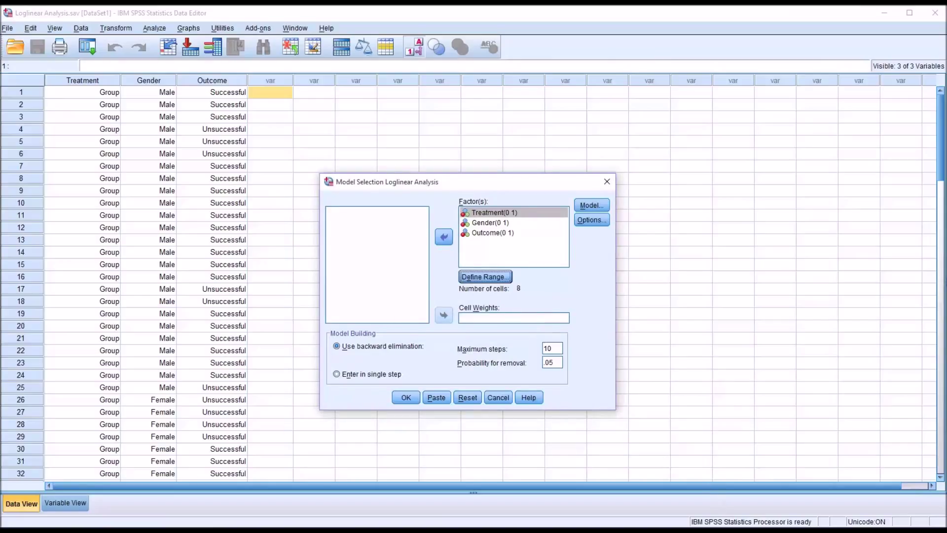
# Turn on Parameter estimates and Association table for the saturated model, then run the analysis
pyautogui.click(588, 222)
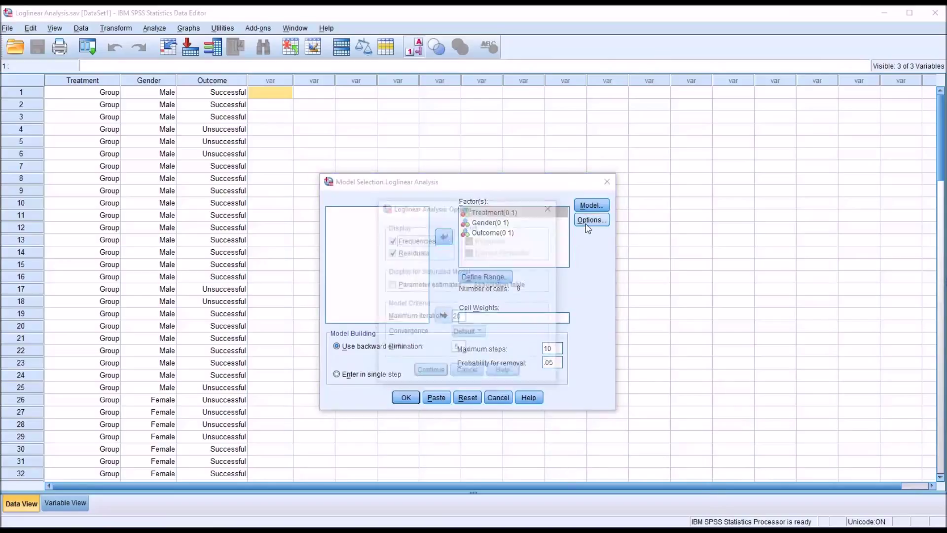
pyautogui.click(393, 287)
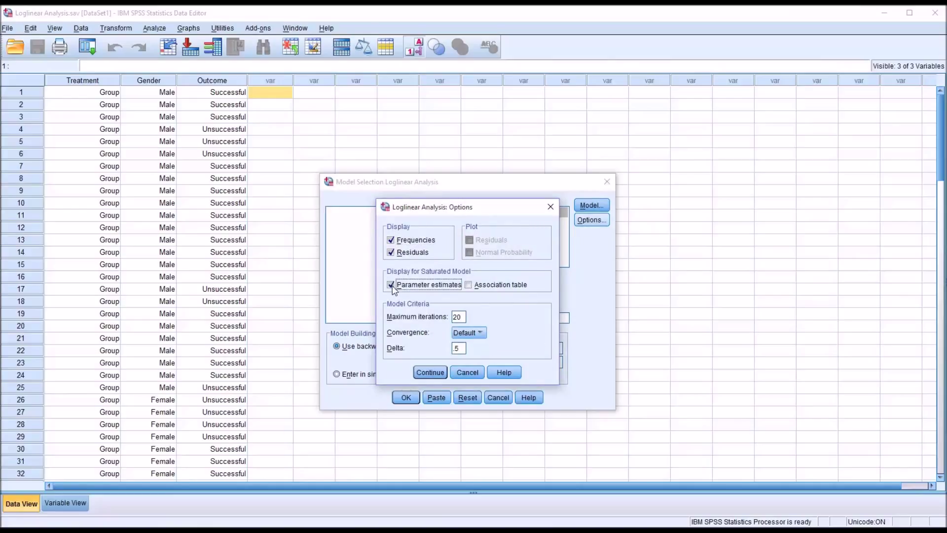
pyautogui.click(468, 286)
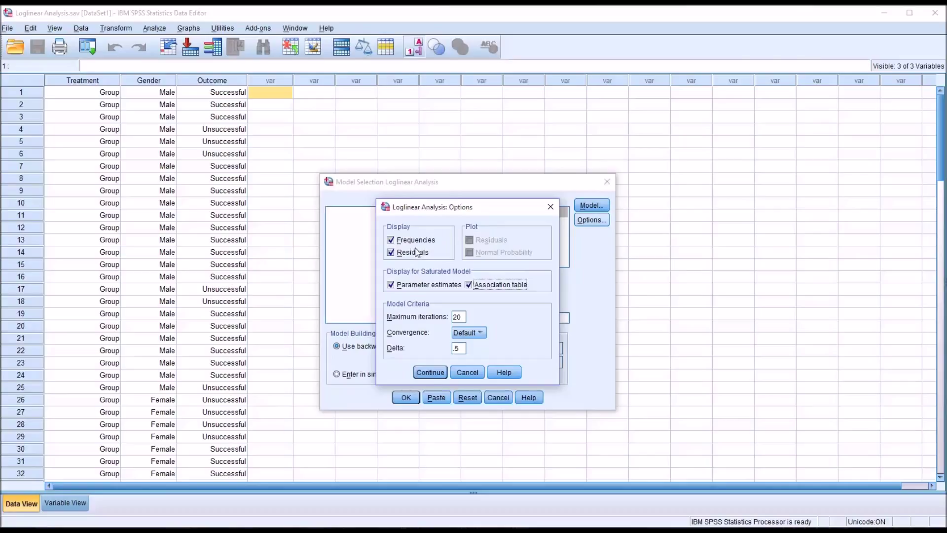
pyautogui.click(431, 373)
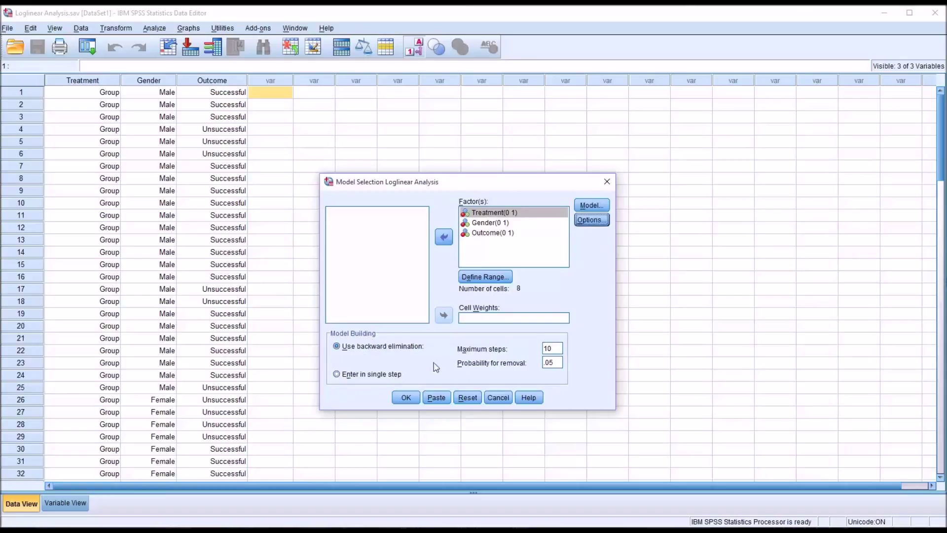
pyautogui.click(417, 398)
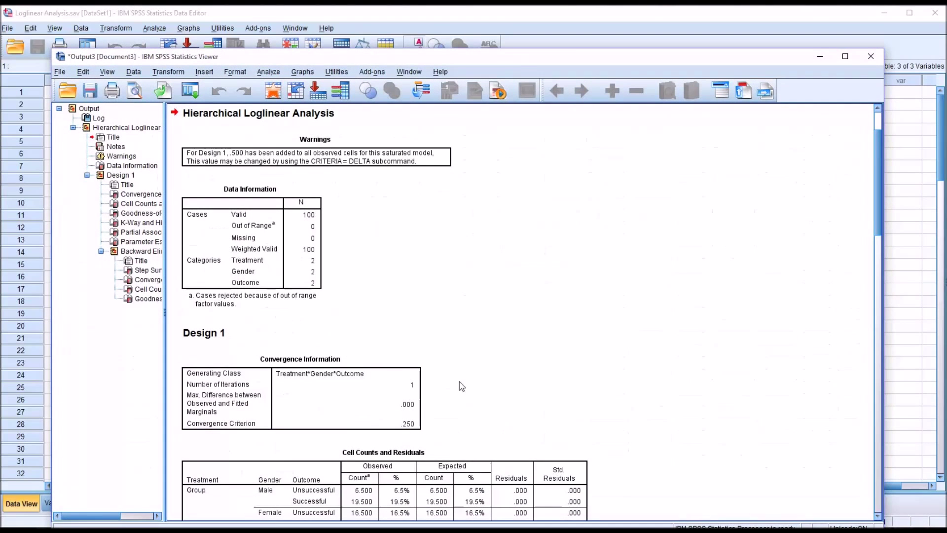
# Move the output window up and scroll down to the K-Way and Higher-Order Effects table
pyautogui.moveTo(577, 58); pyautogui.dragTo(590, 36)
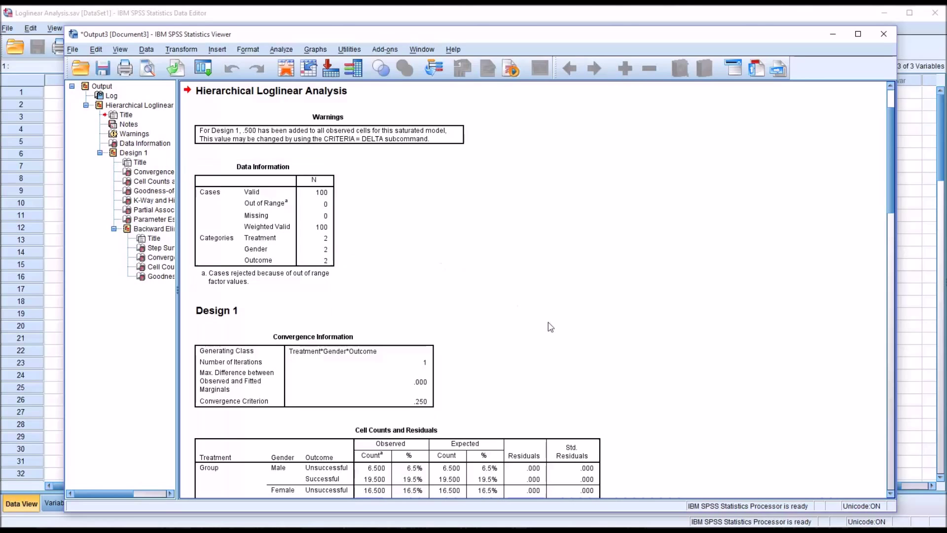
pyautogui.moveTo(893, 209); pyautogui.dragTo(889, 288)
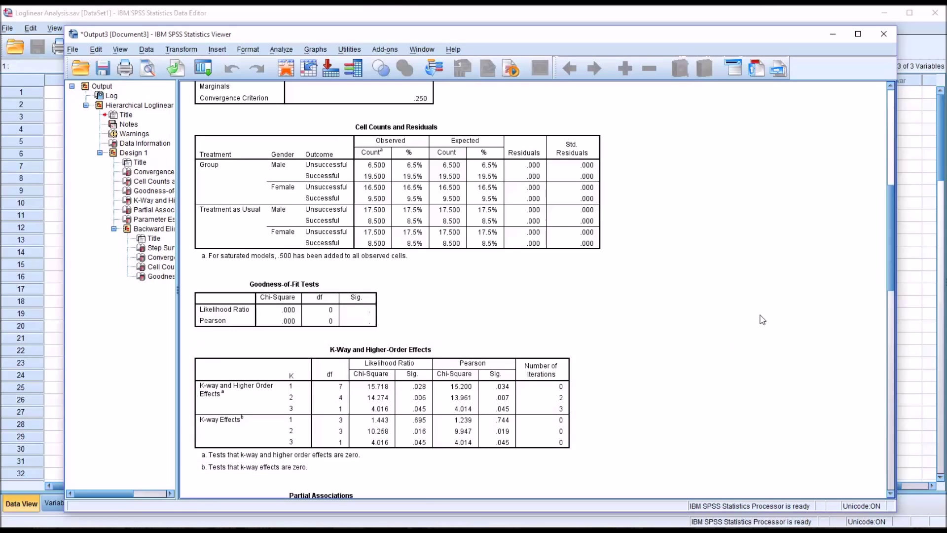
# Scroll down until the K-Way table sits at the top of the output pane
pyautogui.moveTo(890, 270); pyautogui.dragTo(887, 331)
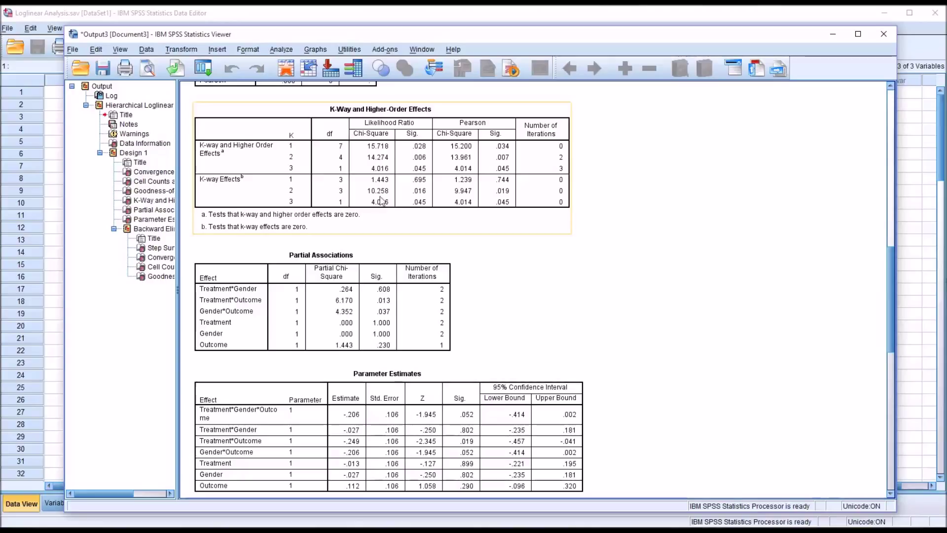
pyautogui.click(582, 283)
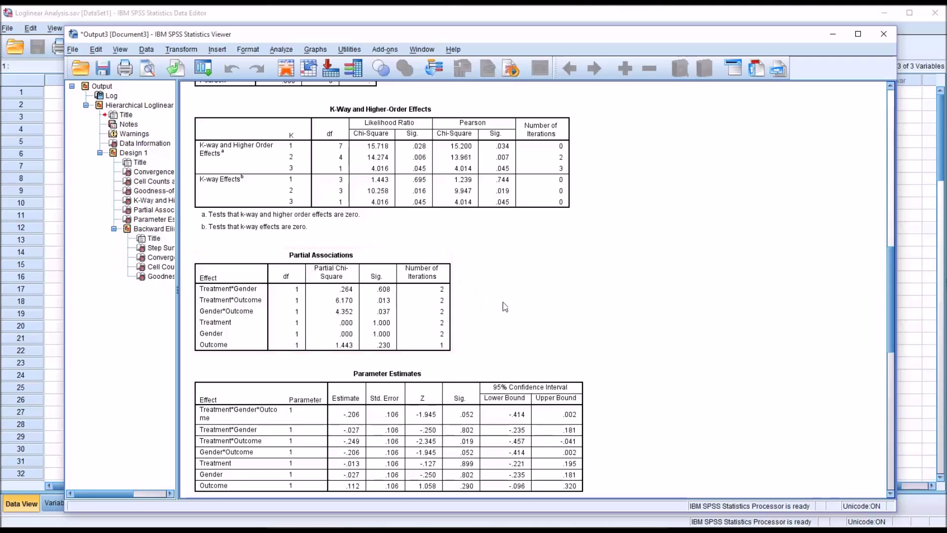
pyautogui.moveTo(891, 280); pyautogui.dragTo(893, 317)
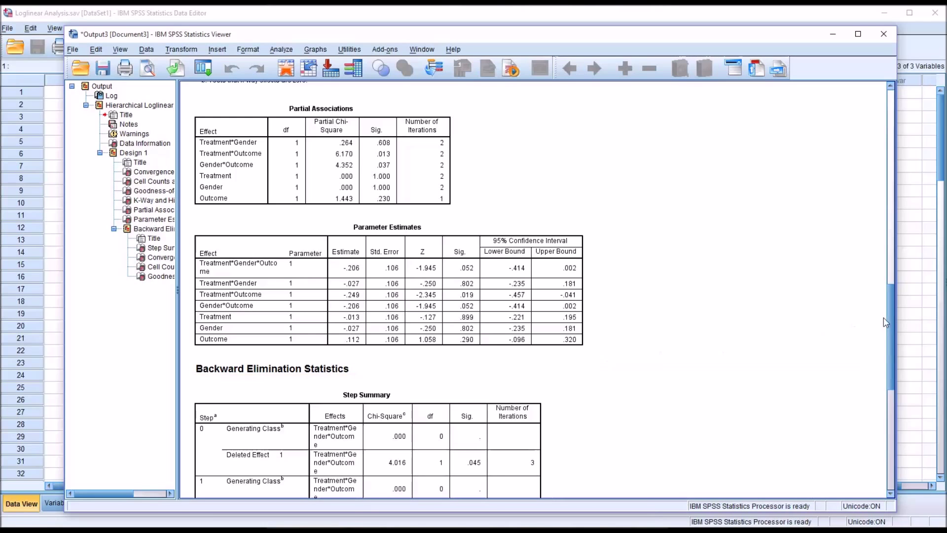
# Scroll further down to display the full Backward Elimination Step Summary with its footnotes
pyautogui.moveTo(892, 318); pyautogui.dragTo(891, 347)
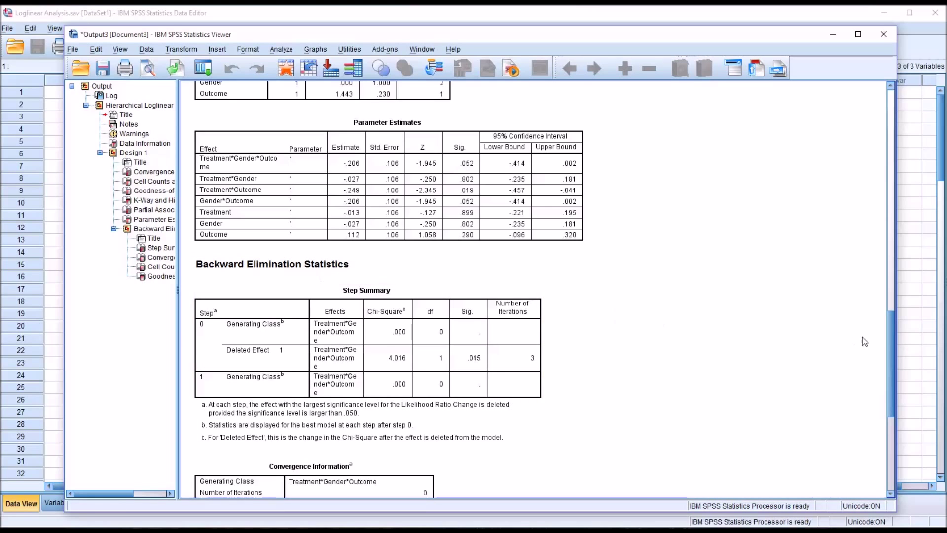
# Scroll so Backward Elimination Statistics sits at the top of the Viewer
pyautogui.moveTo(889, 336); pyautogui.dragTo(846, 380)
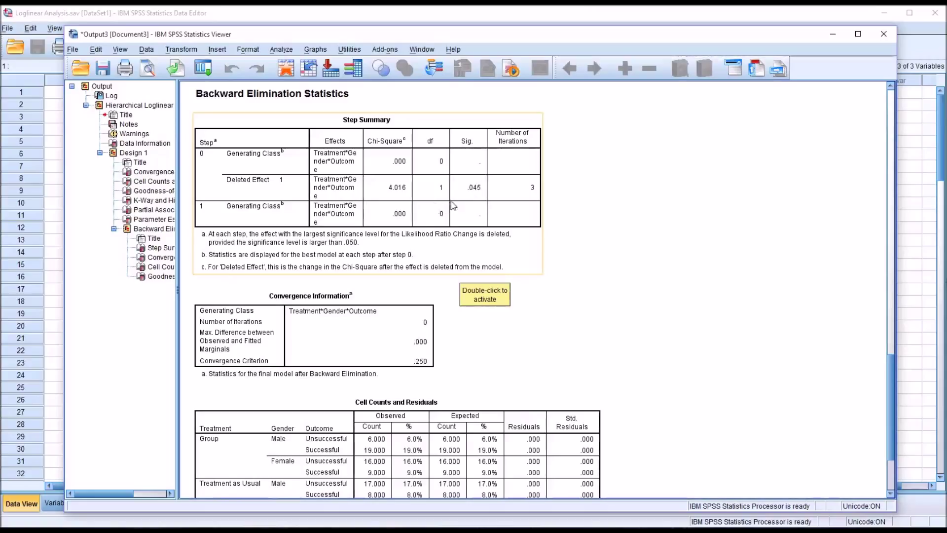
# Scroll down to the final Goodness-of-Fit Tests, then drag back up to the K-Way Effects table
pyautogui.scroll(-4, 889, 367)
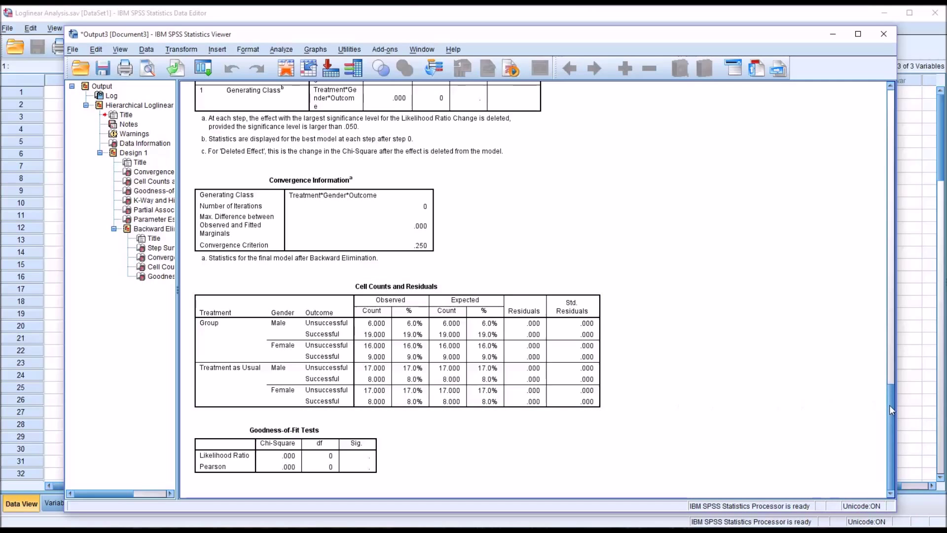
pyautogui.moveTo(890, 406); pyautogui.dragTo(861, 255)
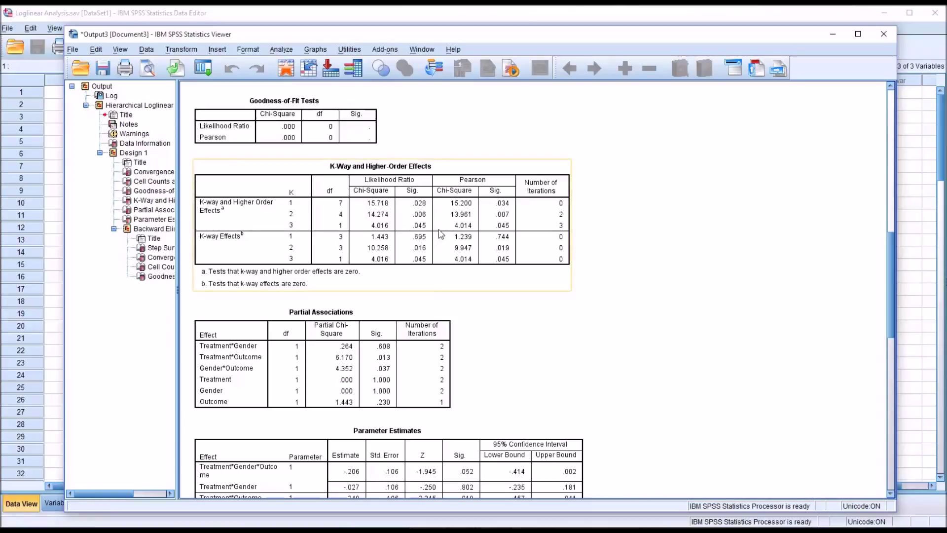
# Deselect the K-Way table and select the Partial Associations table instead
pyautogui.click(473, 349)
pyautogui.click(434, 373)
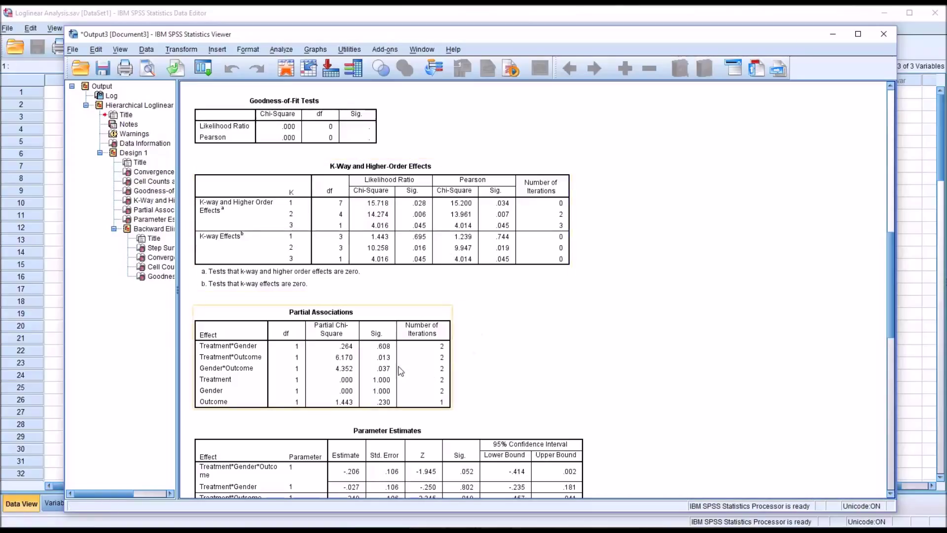
pyautogui.click(633, 434)
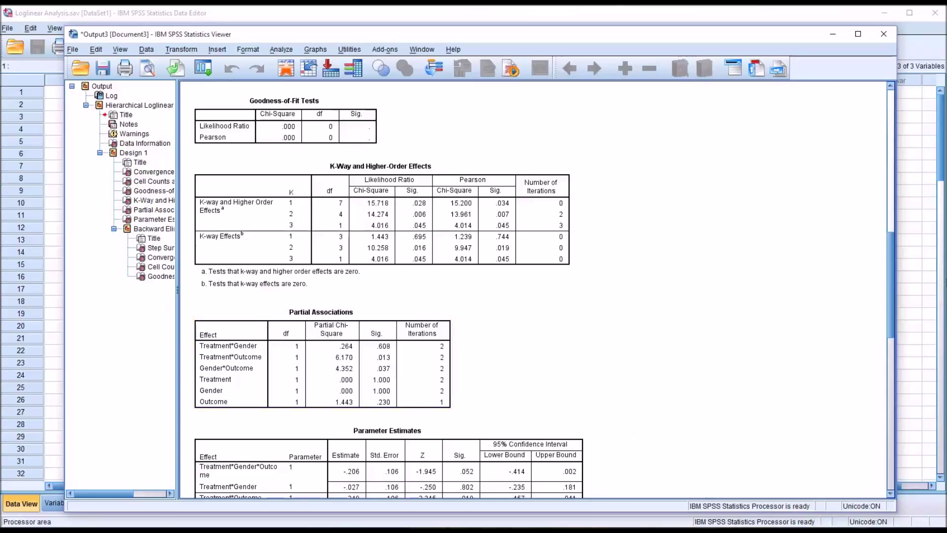
pyautogui.click(419, 404)
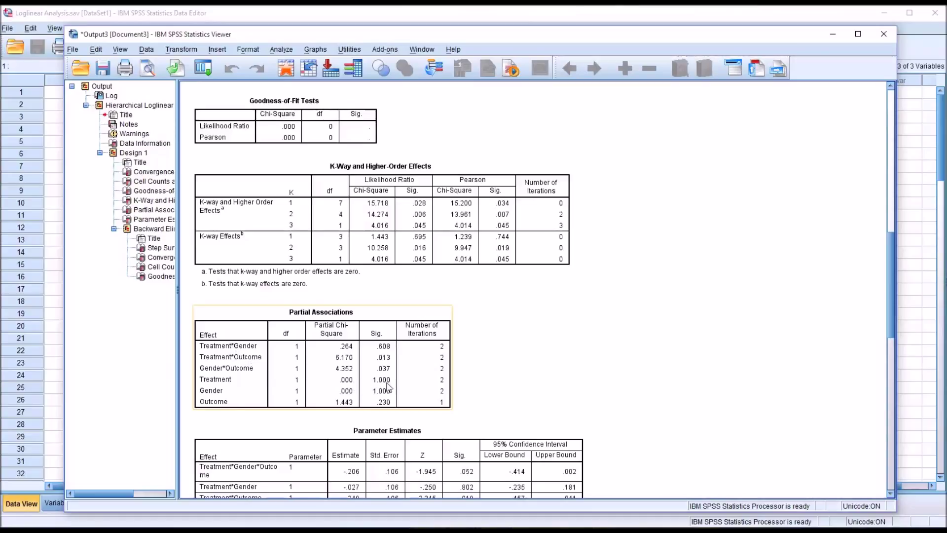
# Click empty space in the Viewer so the Partial Associations table is no longer selected
pyautogui.click(464, 409)
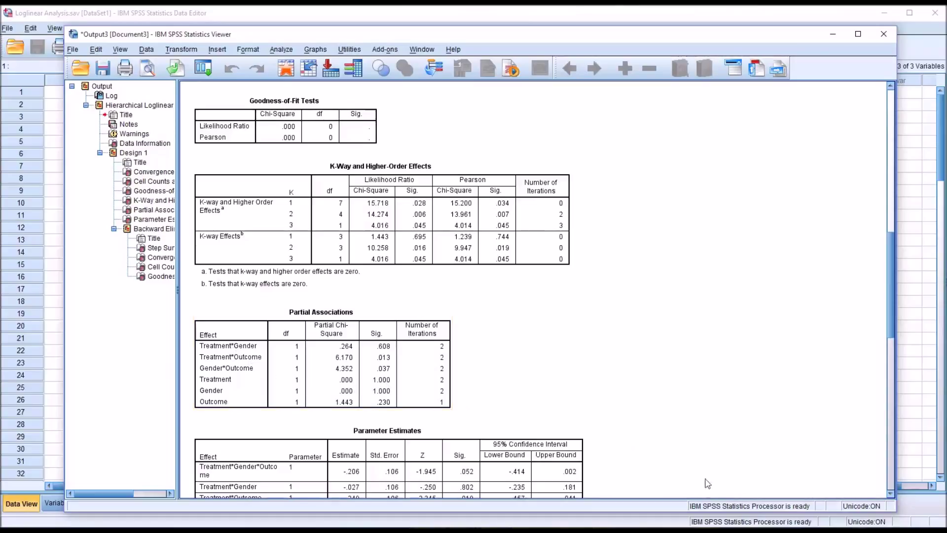